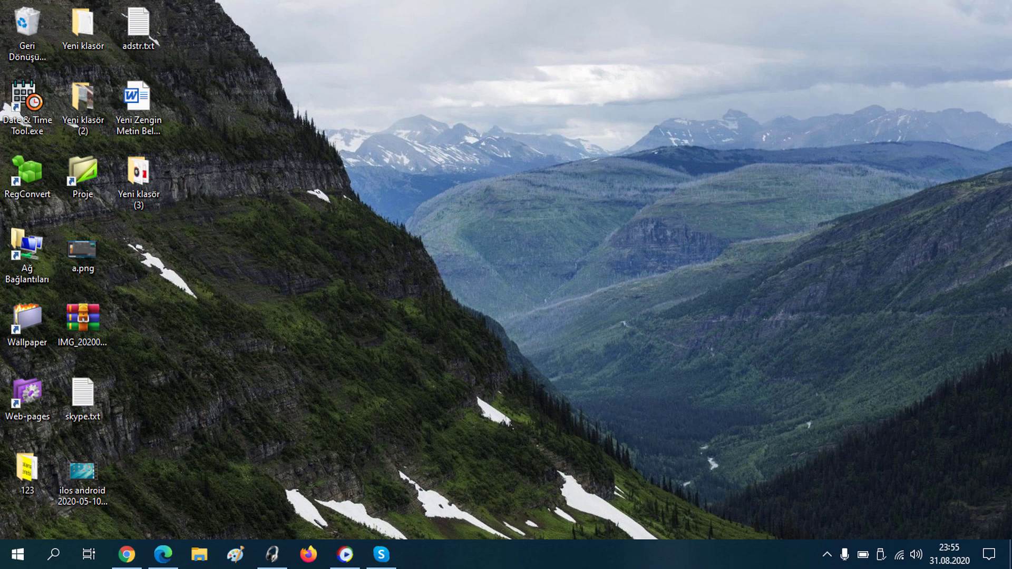
Step: Open Task Manager's list of startup programs and disable OkayFreedom
{"action": "key", "text": "ctrl+shift+Escape"}
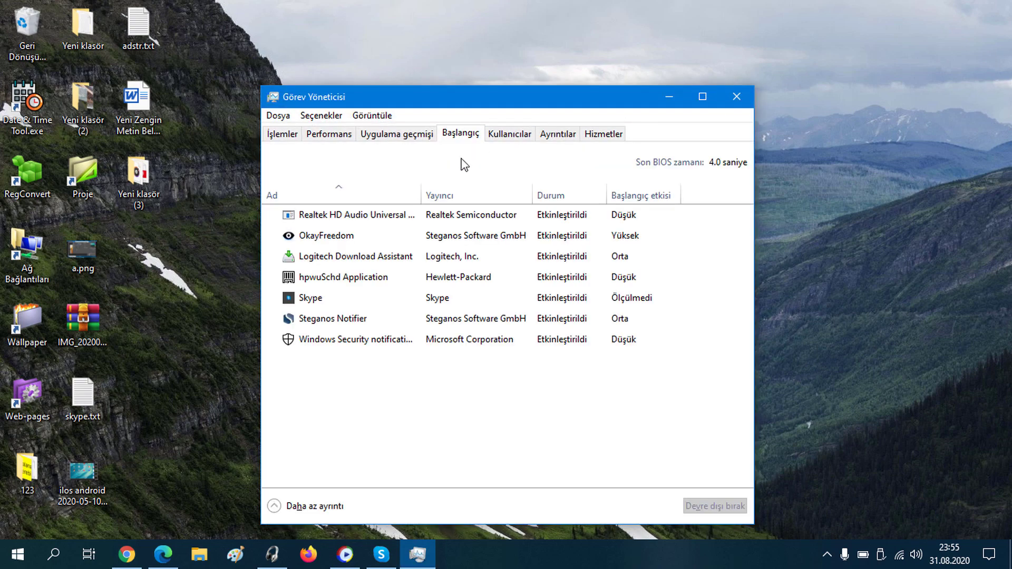
{"action": "left_click", "coordinate": [553, 235]}
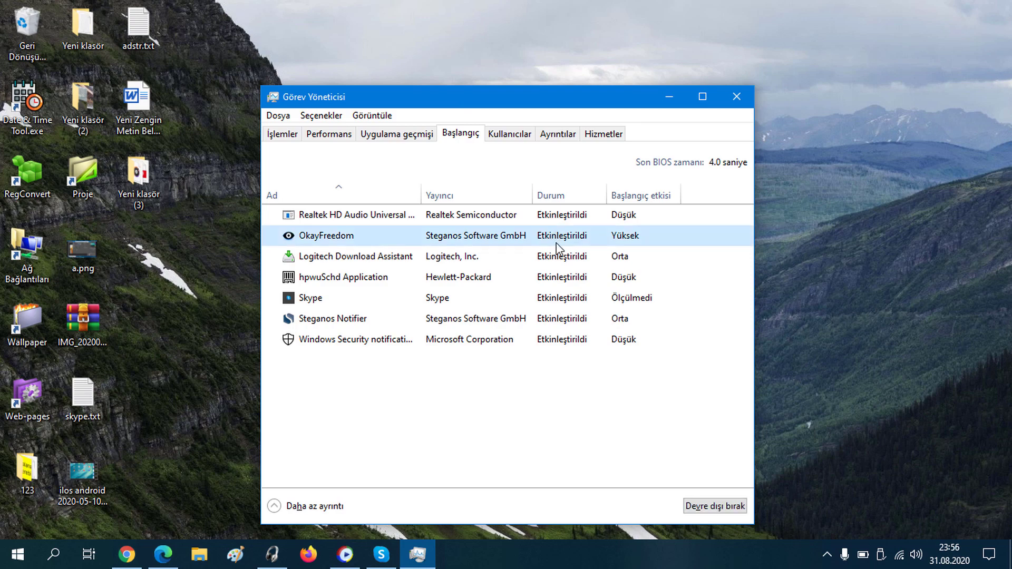
{"action": "right_click", "coordinate": [560, 240]}
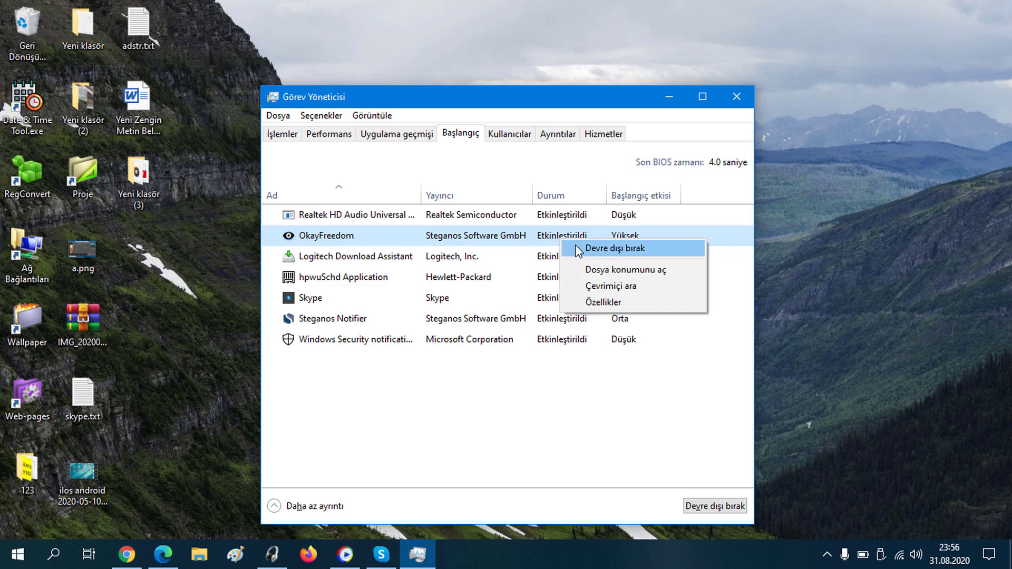
{"action": "left_click", "coordinate": [576, 246]}
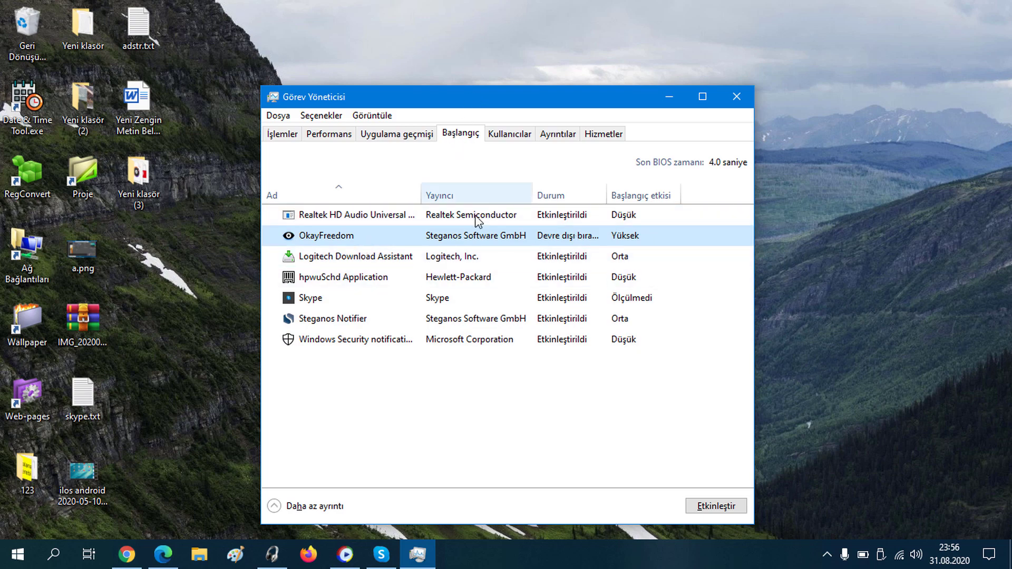
Step: Widen the status column, enable OkayFreedom at startup again, and close Task Manager
{"action": "left_click_drag", "start_coordinate": [606, 191], "coordinate": [651, 184]}
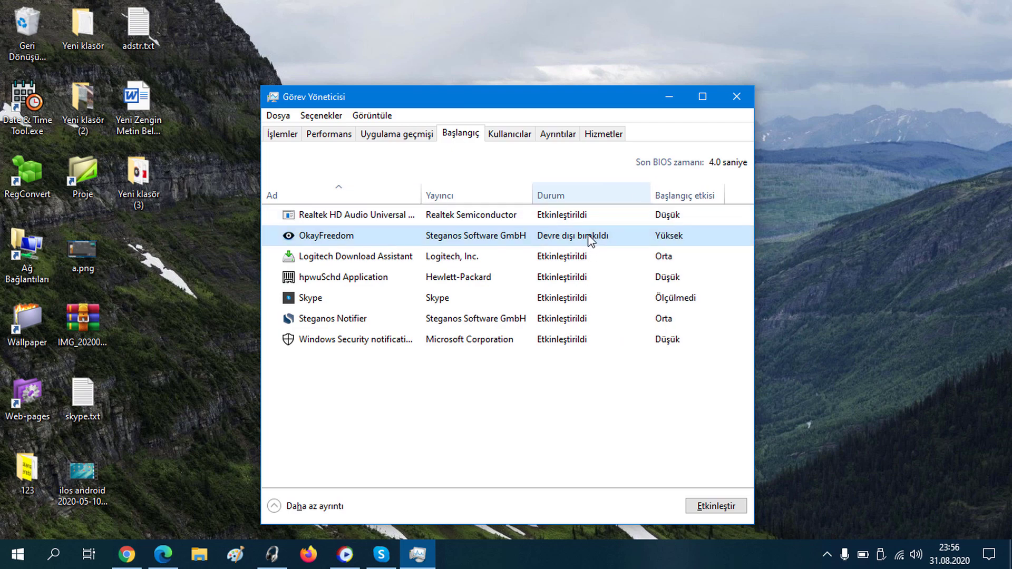
{"action": "right_click", "coordinate": [593, 241]}
{"action": "left_click", "coordinate": [633, 245]}
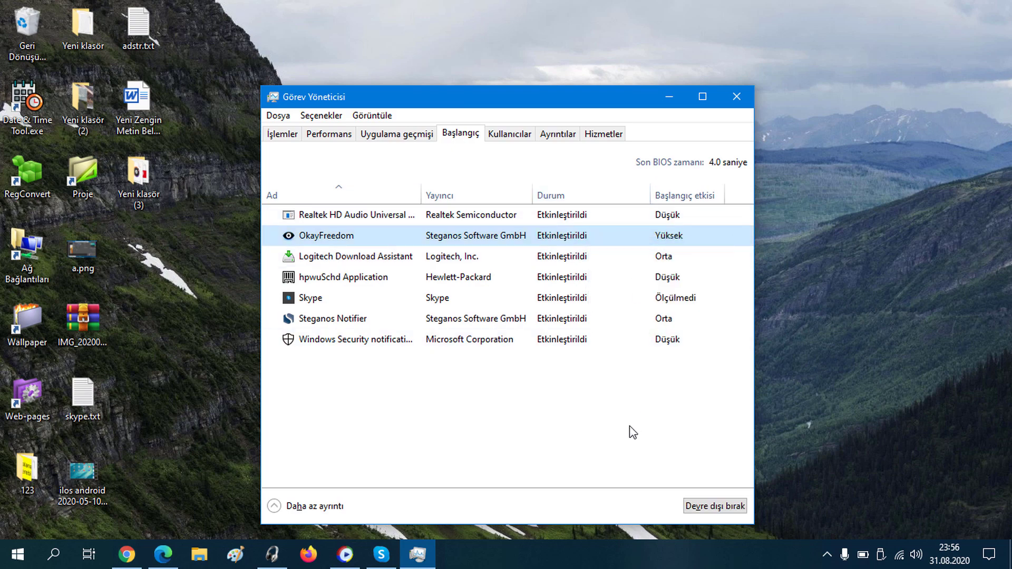
{"action": "left_click", "coordinate": [737, 99]}
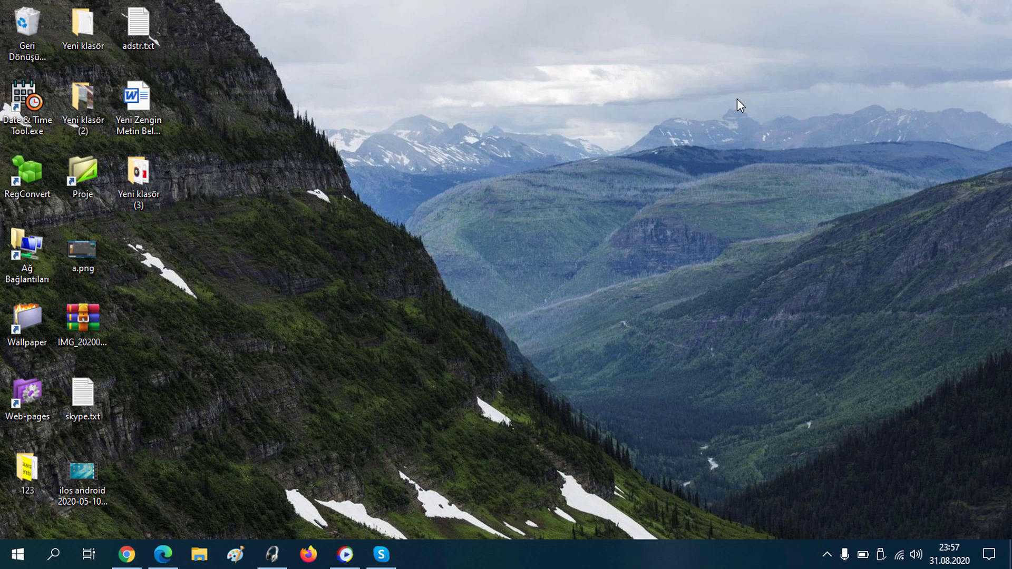
Step: Switch to Edge and download icon_cache_sil.zip to the desktop from the end of the ceofix.com article on slow-loading desktop icons
{"action": "left_click", "coordinate": [163, 555]}
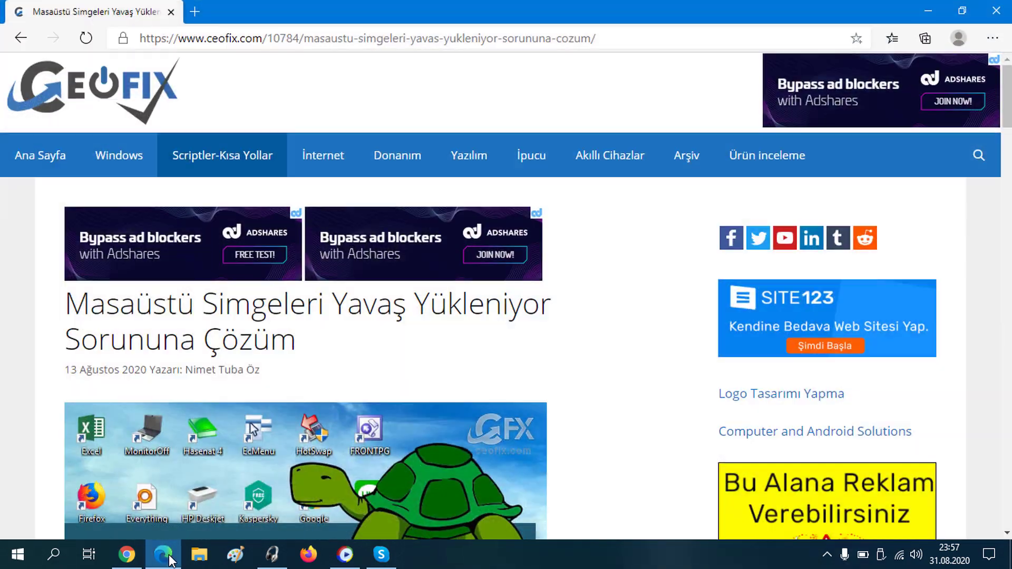
{"action": "scroll", "coordinate": [405, 273], "scroll_direction": "down", "scroll_amount": 15}
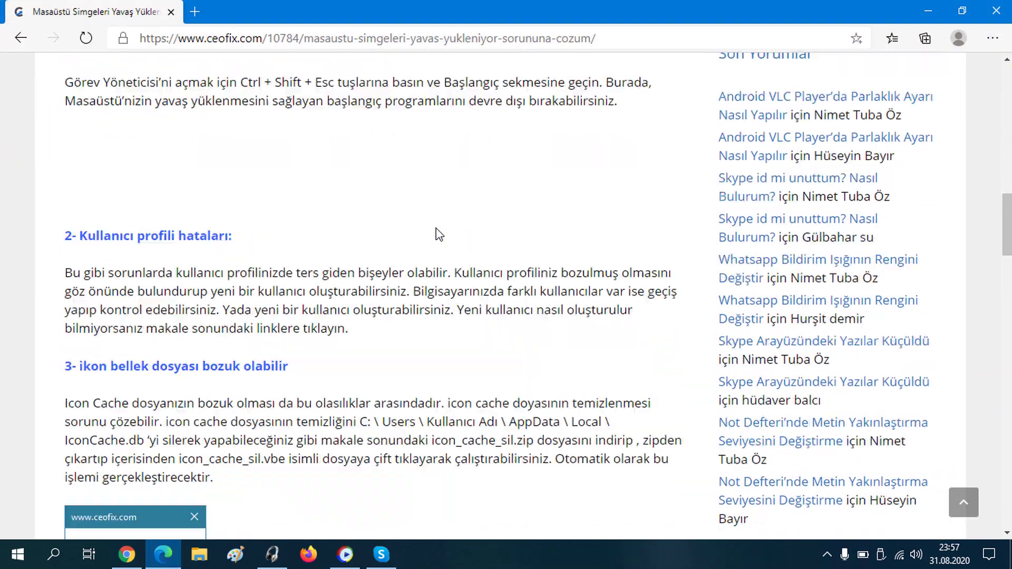
{"action": "scroll", "coordinate": [439, 236], "scroll_direction": "down", "scroll_amount": 3}
{"action": "scroll", "coordinate": [439, 236], "scroll_direction": "up", "scroll_amount": 5}
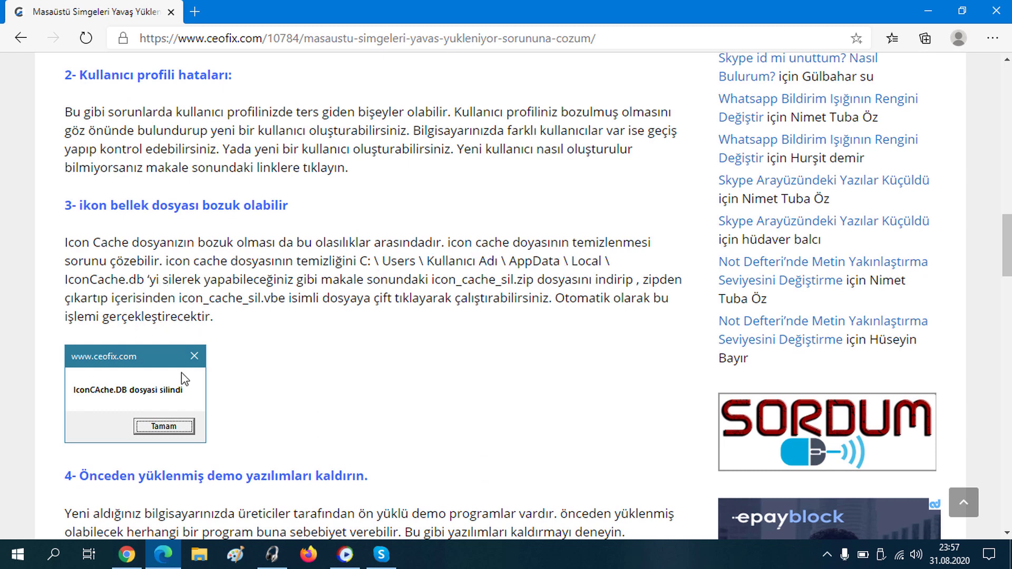
{"action": "scroll", "coordinate": [215, 378], "scroll_direction": "down", "scroll_amount": 1}
{"action": "scroll", "coordinate": [215, 378], "scroll_direction": "down", "scroll_amount": 10}
{"action": "scroll", "coordinate": [113, 362], "scroll_direction": "up", "scroll_amount": 2}
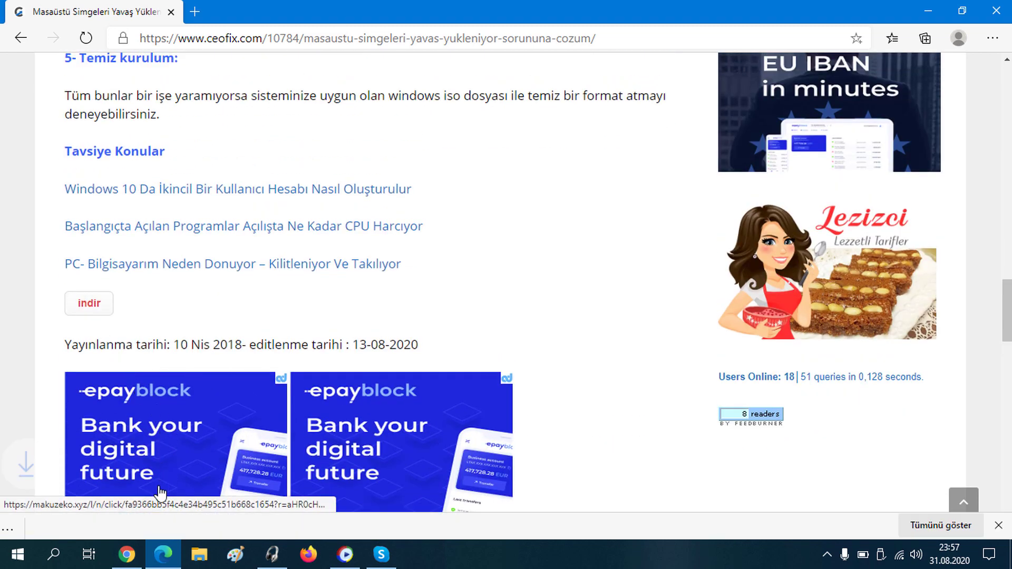
{"action": "right_click", "coordinate": [86, 530]}
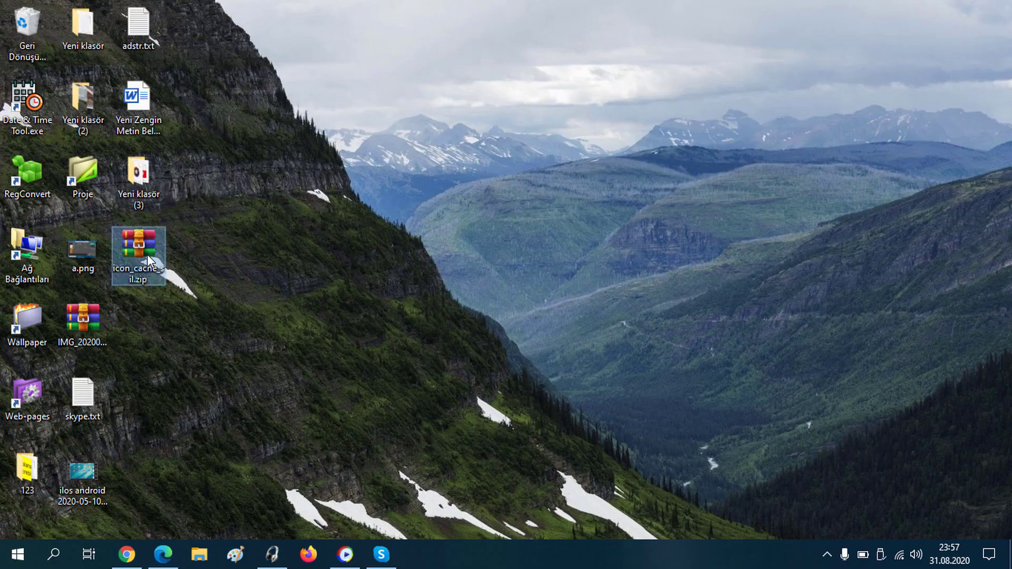
Step: Extract icon_cache_sil.zip in place on the desktop and open the extracted icon_cache_sil folder
{"action": "right_click", "coordinate": [148, 255]}
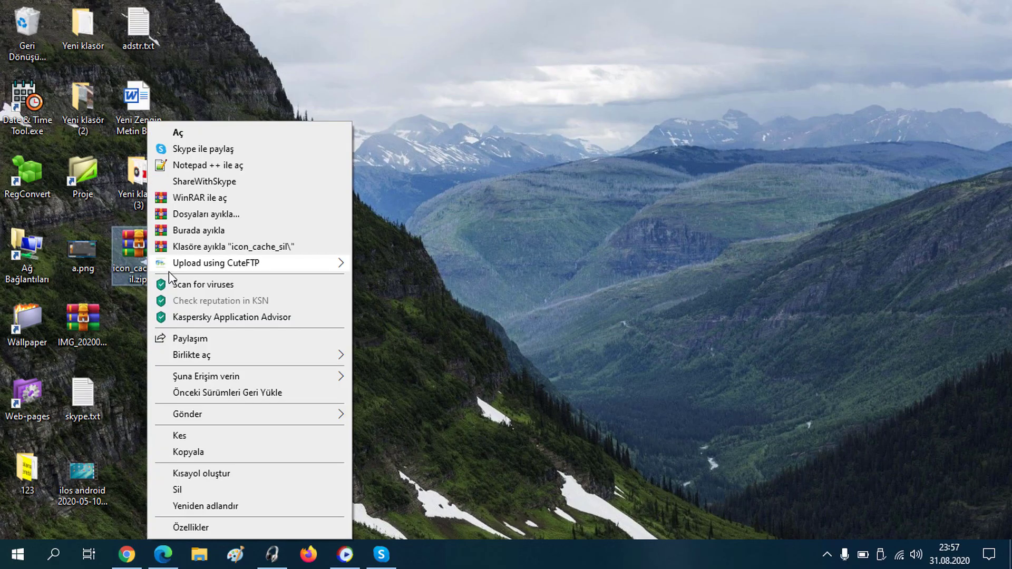
{"action": "left_click", "coordinate": [221, 230]}
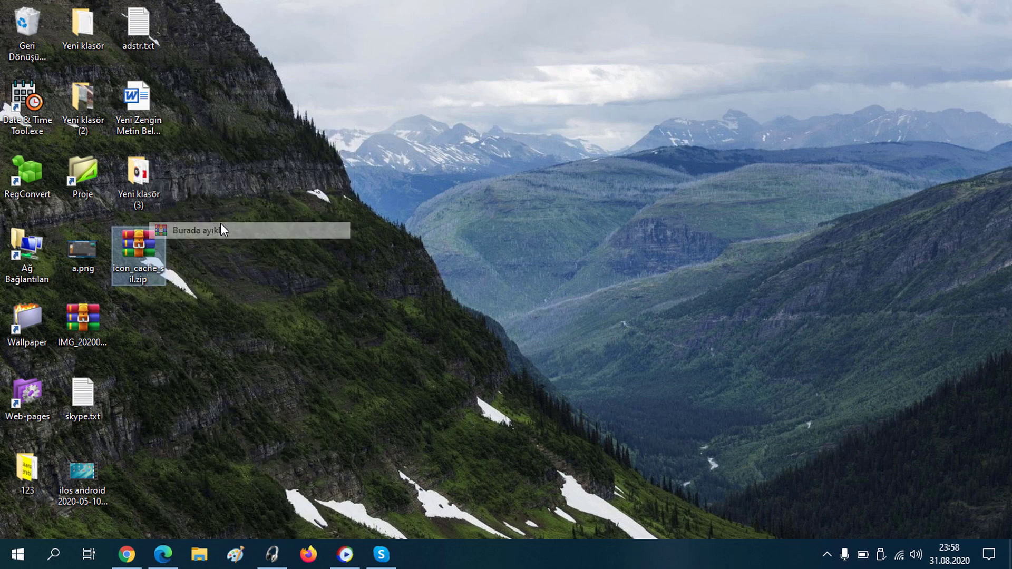
{"action": "double_click", "coordinate": [148, 328]}
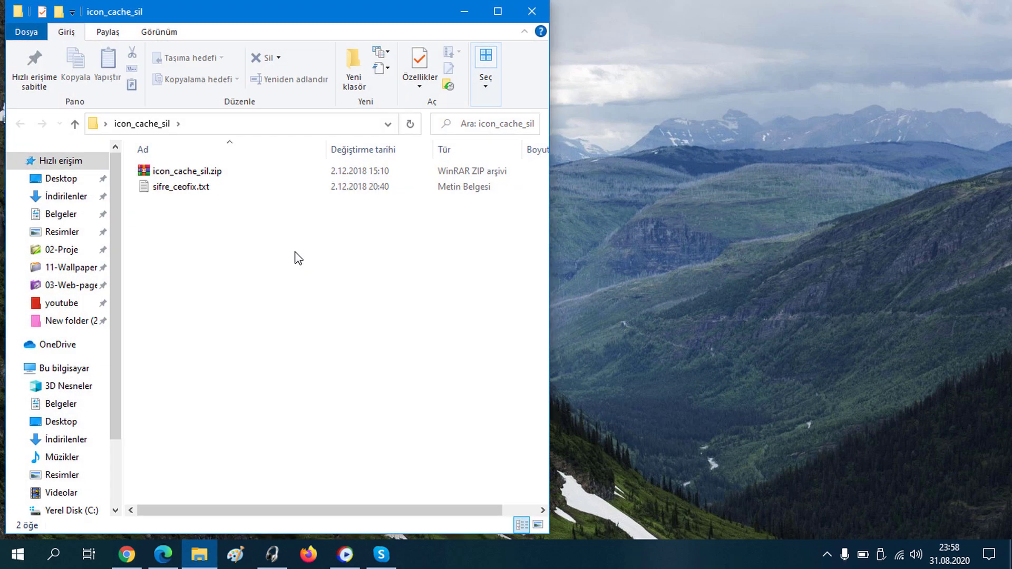
Step: Extract the inner icon_cache_sil.zip archive into the current folder, entering the archive password
{"action": "left_click", "coordinate": [264, 174]}
{"action": "right_click", "coordinate": [264, 174]}
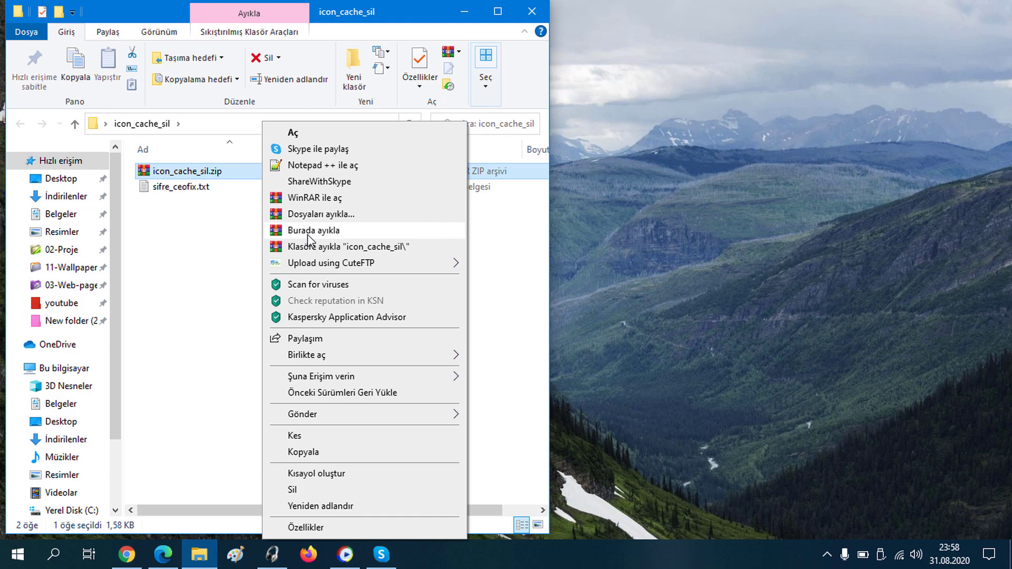
{"action": "left_click", "coordinate": [308, 230]}
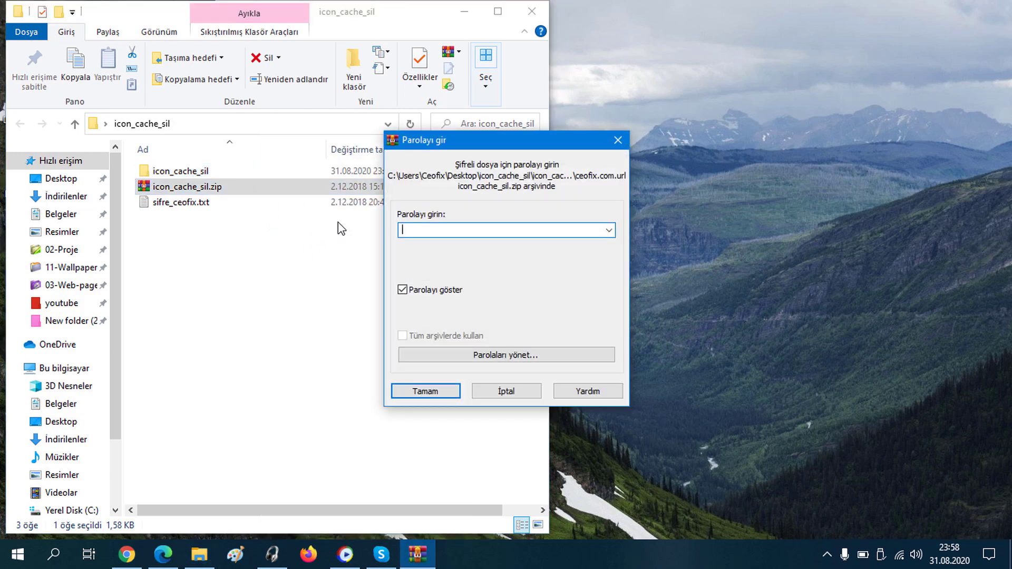
{"action": "type", "text": "ceof"}
{"action": "key", "text": "BackSpace"}
{"action": "type", "text": "fix"}
{"action": "left_click", "coordinate": [422, 392]}
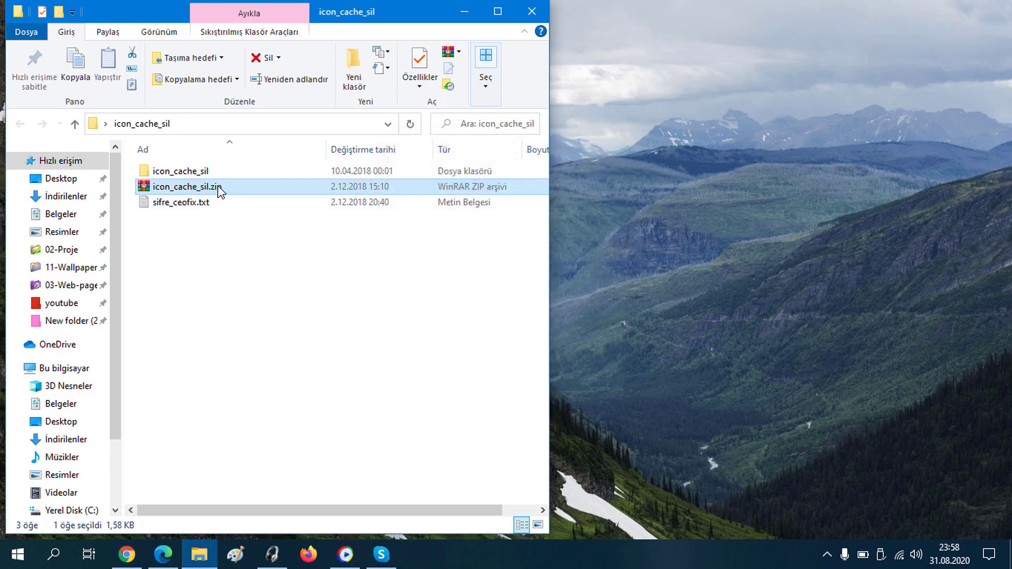
Step: Run icon_cache_sil.vbe from the inner icon_cache_sil folder, close the folder window, and dismiss the script's message
{"action": "double_click", "coordinate": [212, 175]}
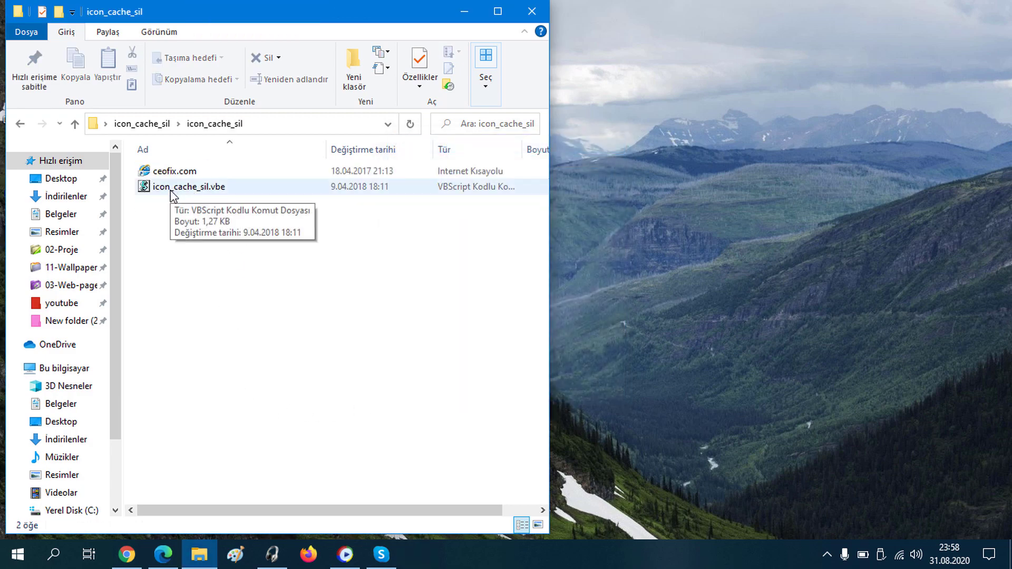
{"action": "left_click", "coordinate": [173, 194]}
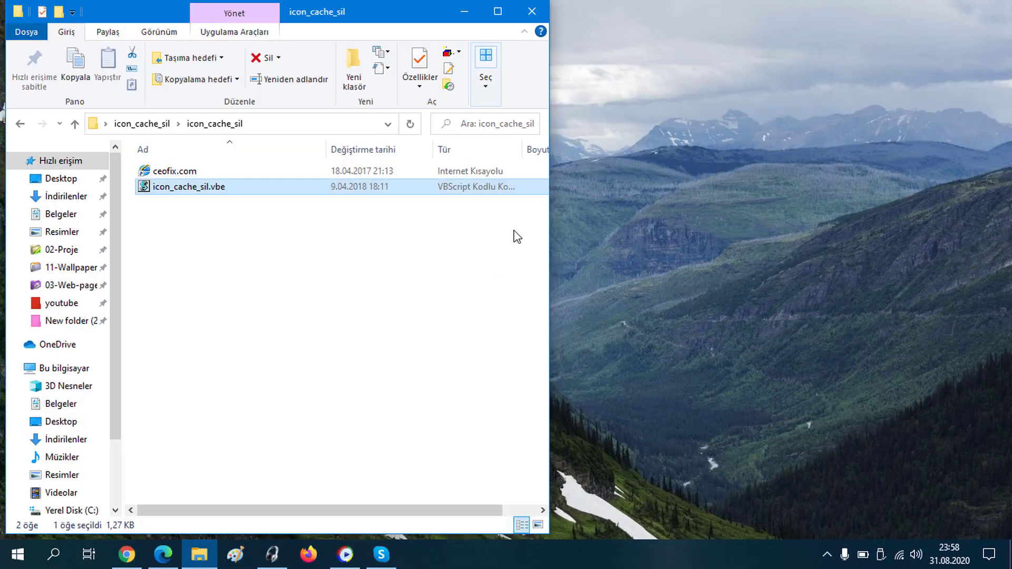
{"action": "left_click", "coordinate": [541, 11]}
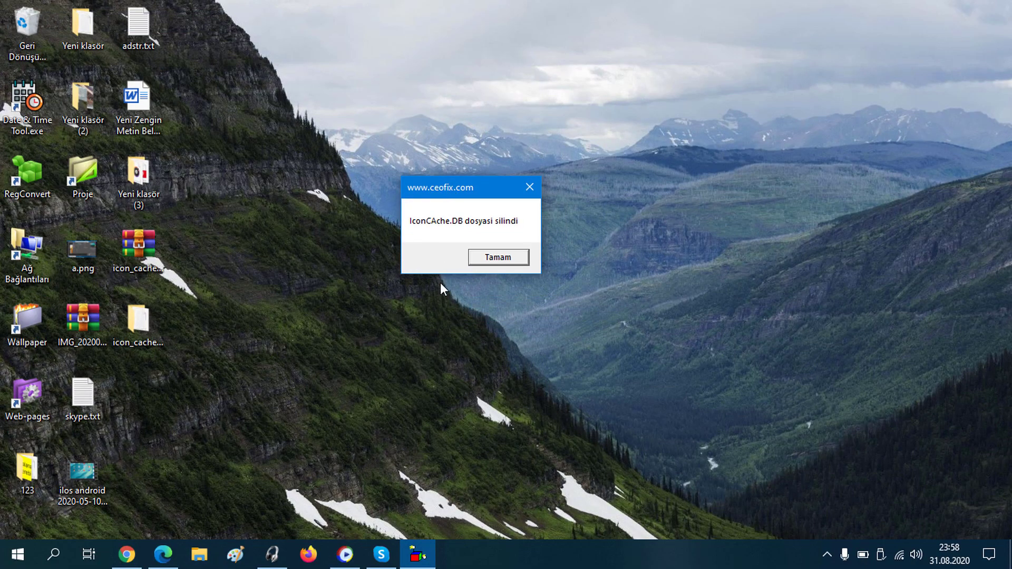
{"action": "left_click", "coordinate": [574, 292]}
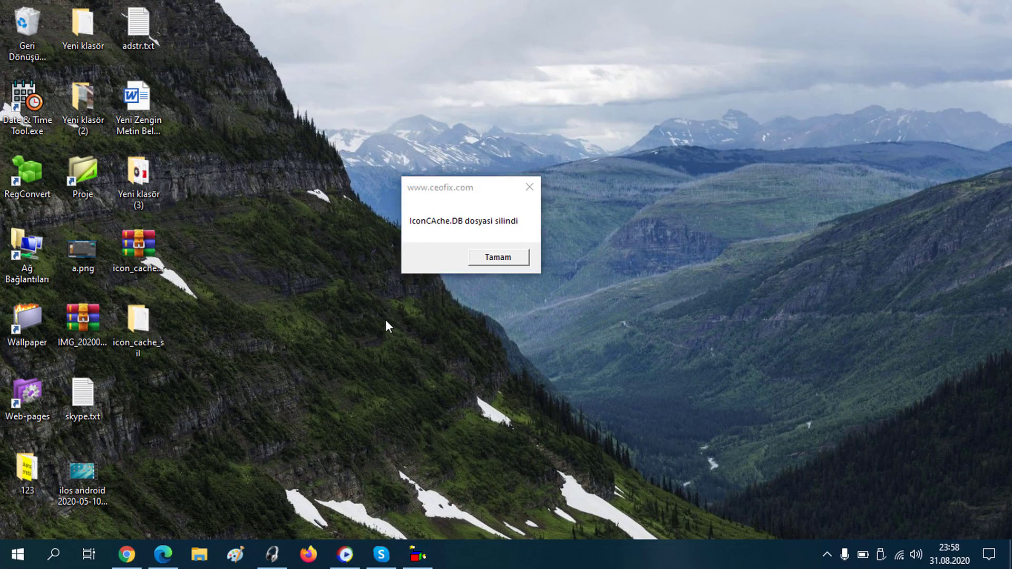
{"action": "left_click", "coordinate": [487, 260]}
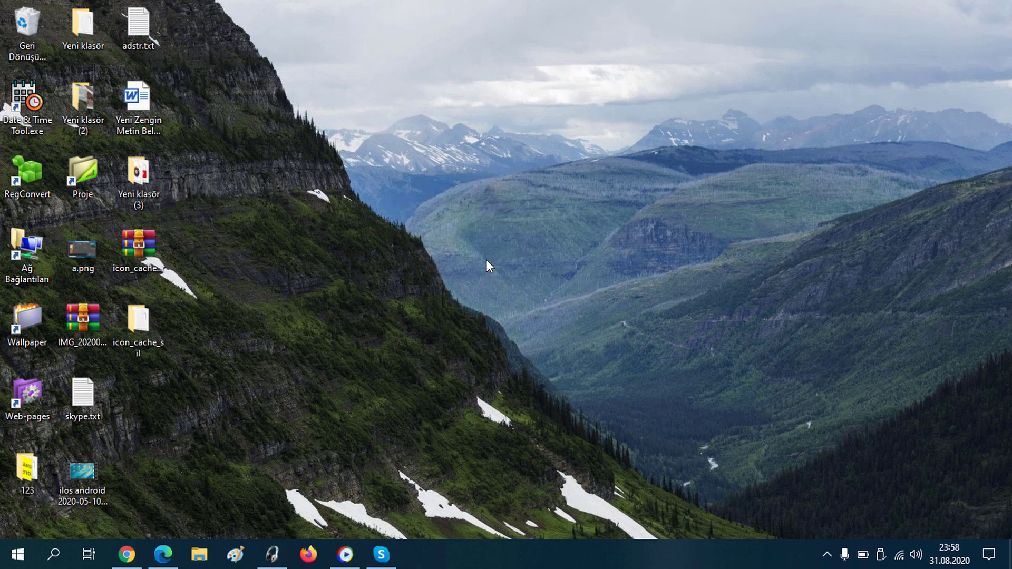